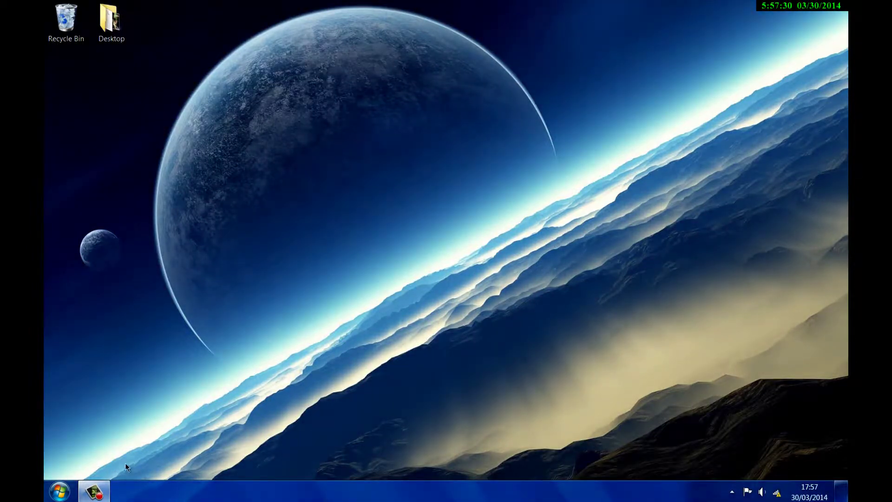
Step: Open a Command Prompt with administrator rights and place its window near the middle of the desktop
left_click(60, 491)
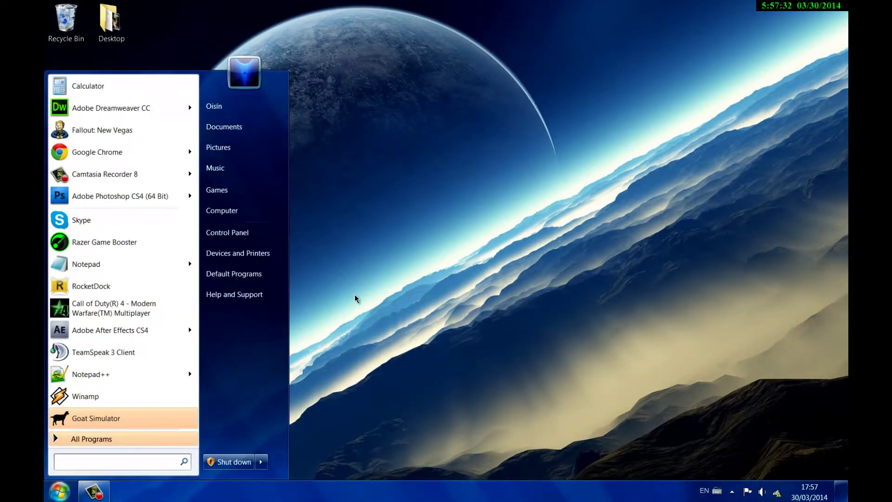
type("cmd")
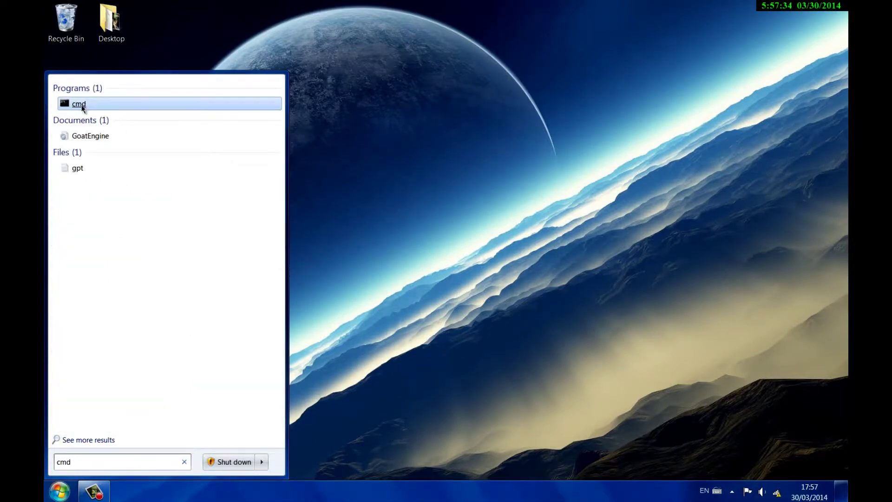
right_click(84, 109)
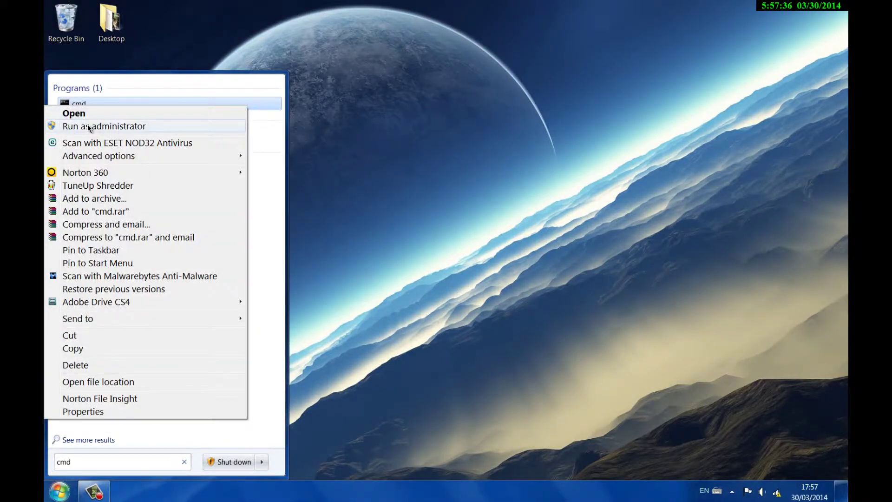
left_click(88, 126)
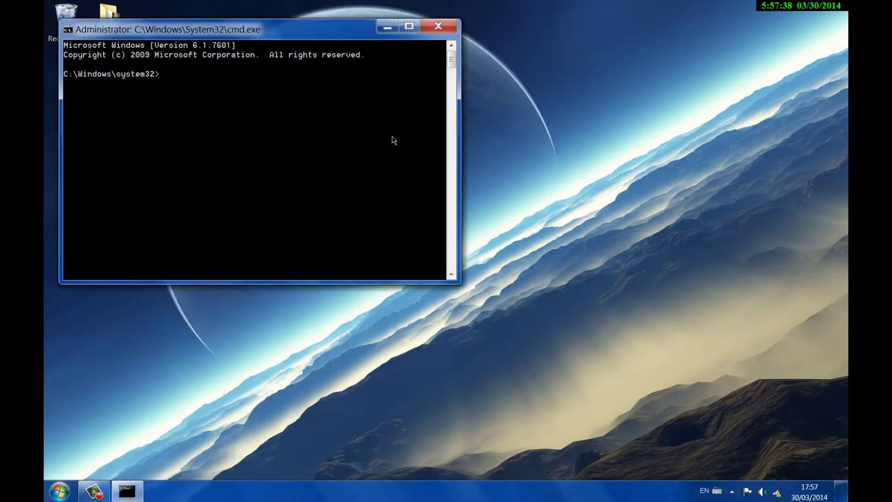
left_click_drag(225, 29, 425, 115)
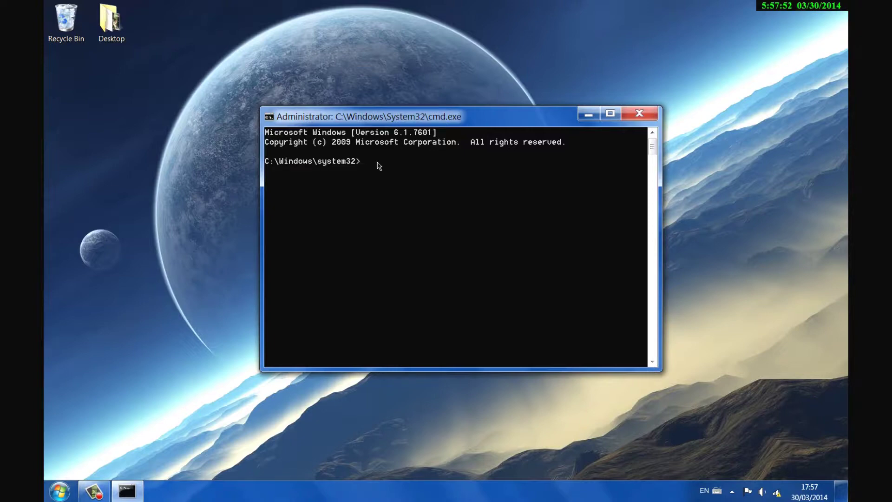
Step: Reset the TCP/IP stack by running netsh int ip reset c:\resetlog.txt
type("netsh int ip reset c:\\reset")
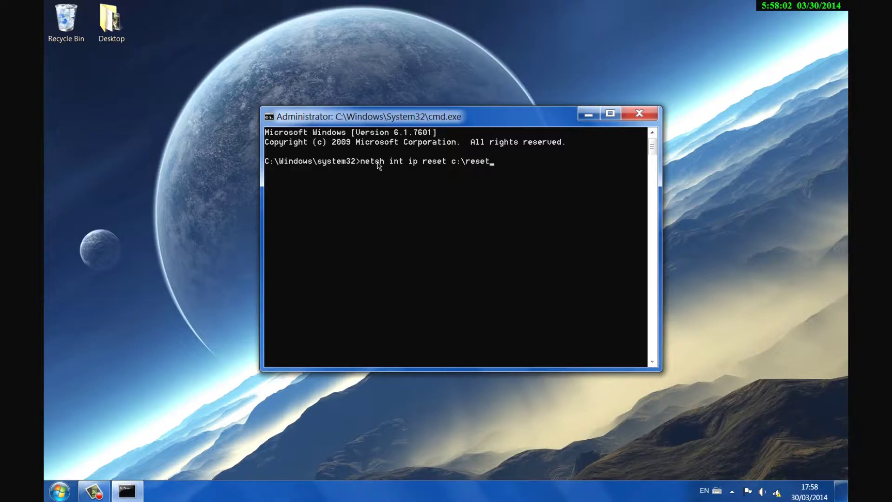
type("log.txt")
key("Return")
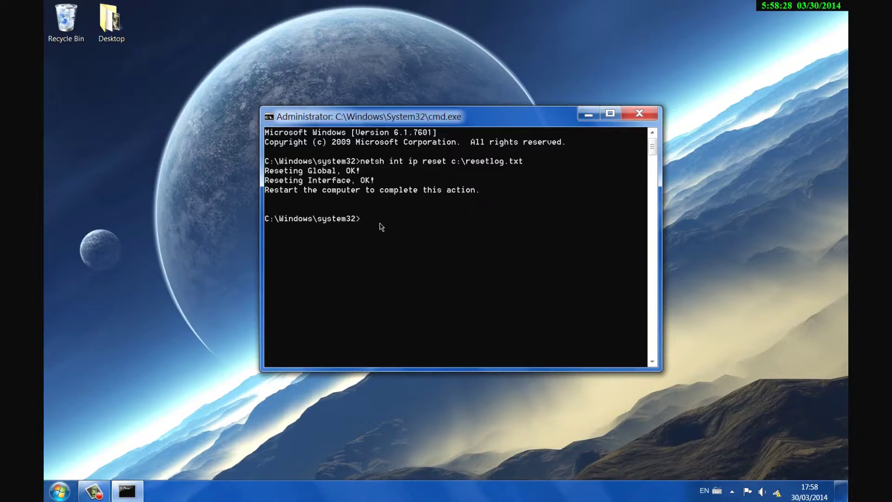
Step: Reset the Winsock catalog by running netsh winsock reset, dismissing the color scheme prompt without changing the scheme
type("netsh winsock reset")
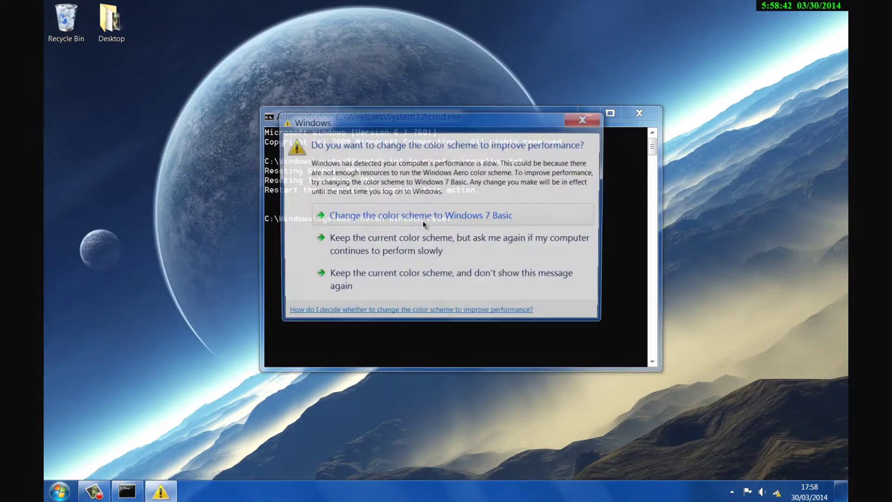
left_click(584, 120)
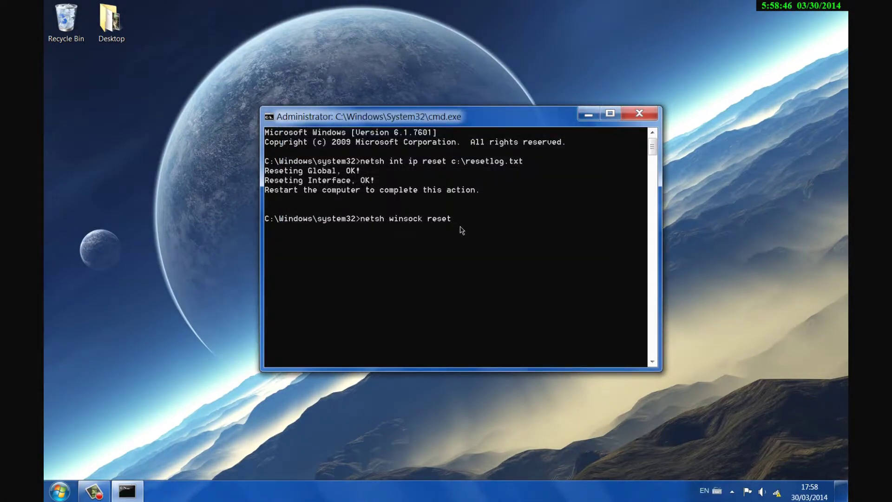
key("Return")
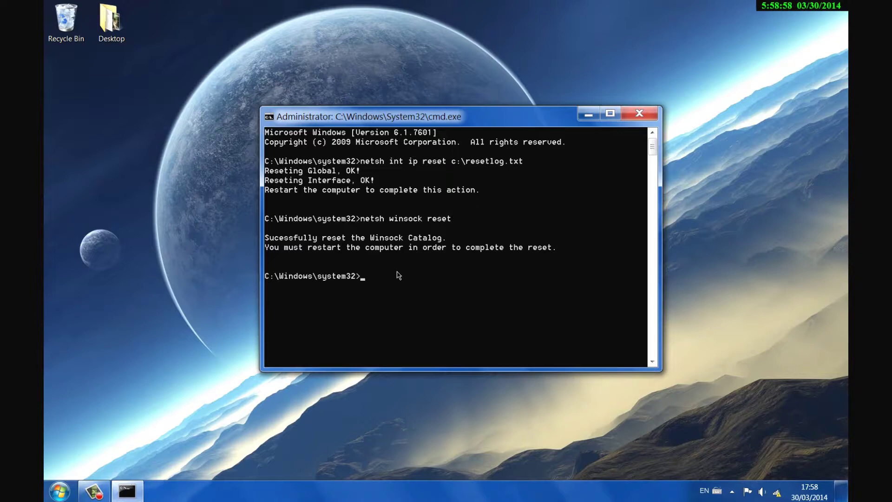
Step: Flush the DNS resolver cache by running ipconfig /flushdns, and close the Command Prompt
type("ipconfig /flushdns")
key("Return")
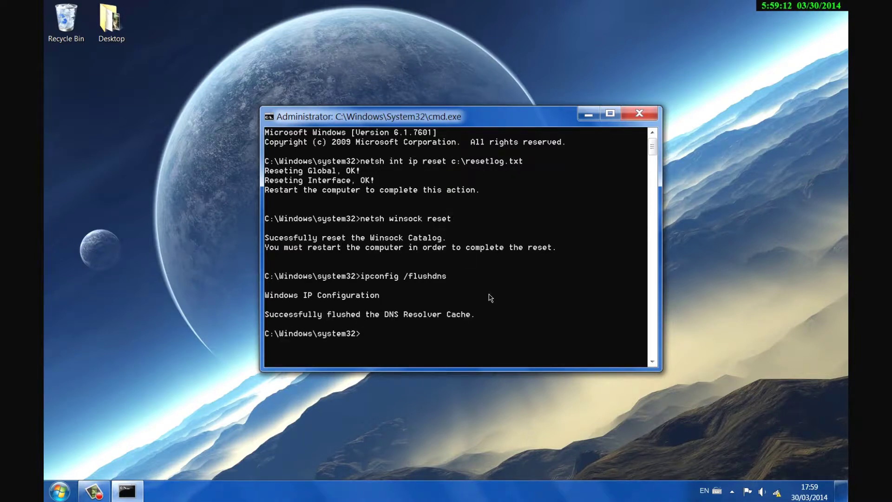
scroll(460, 291, "down", 1)
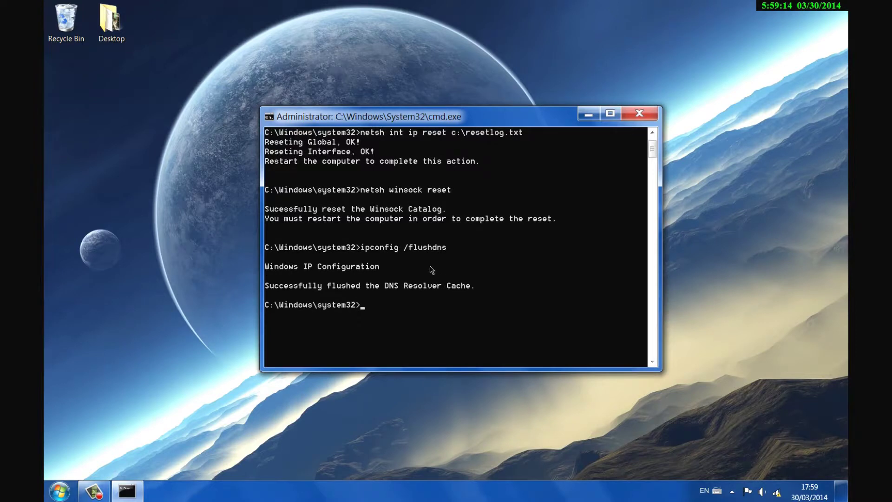
scroll(437, 267, "up", 1)
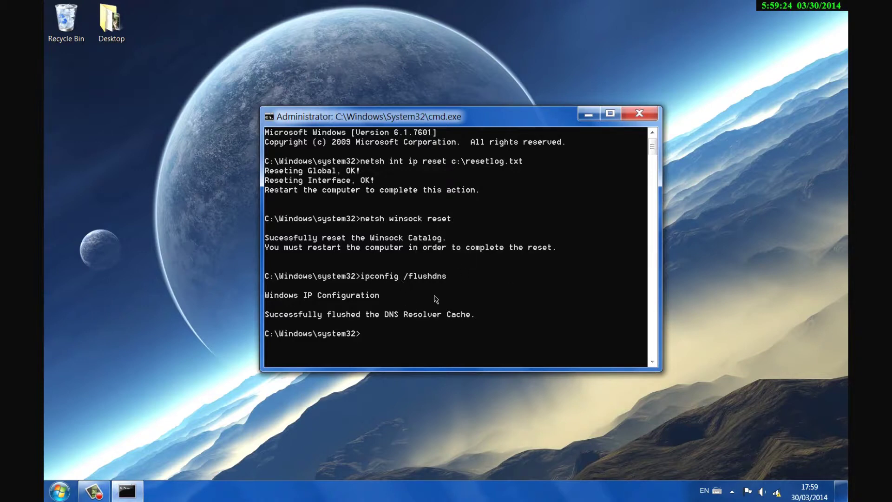
left_click(650, 114)
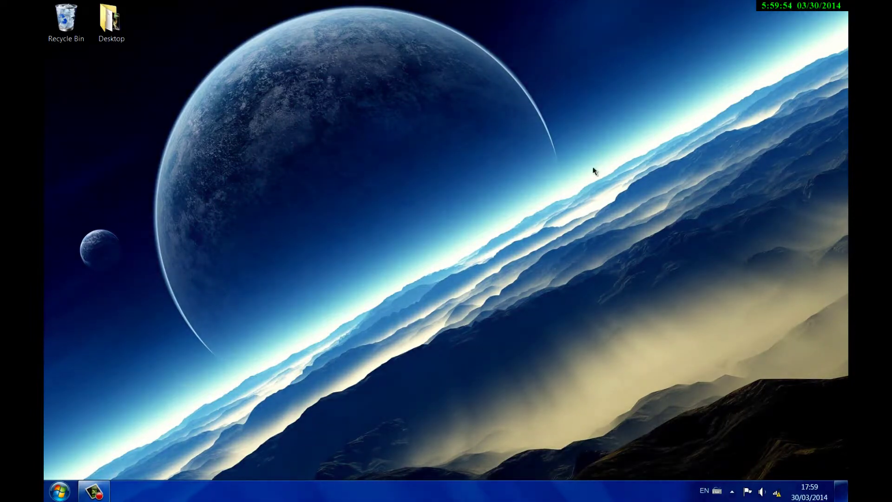
Step: Open the Network Connections window by running NCPA.CPL
left_click(56, 497)
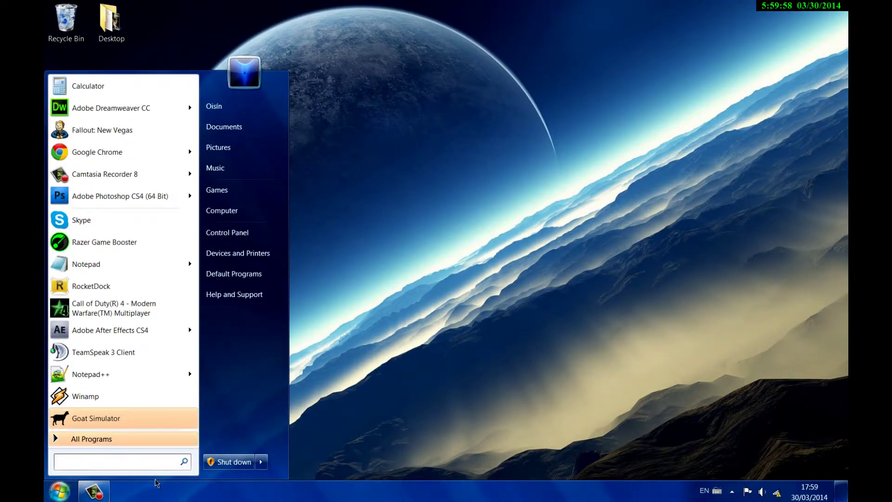
type("N")
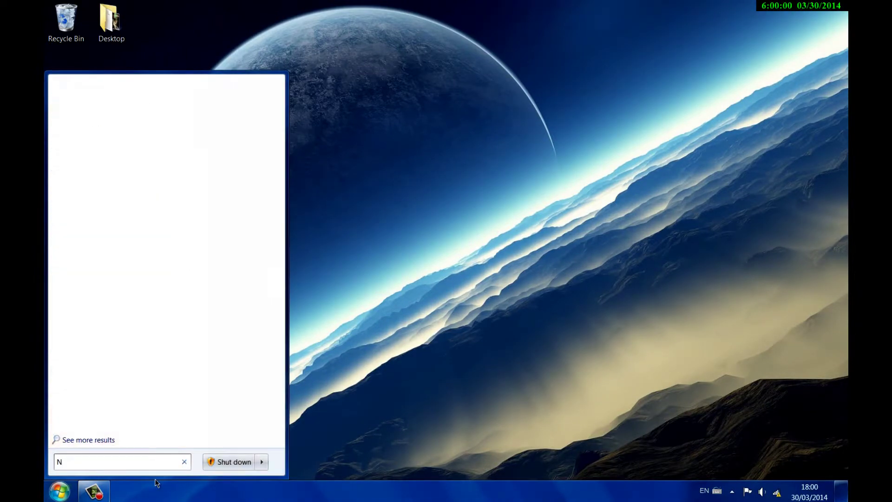
type("CPA.CPL")
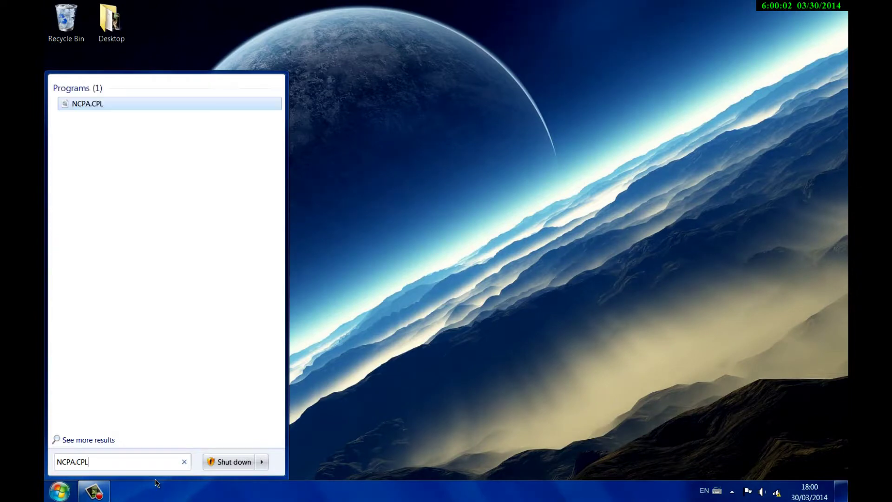
key("Return")
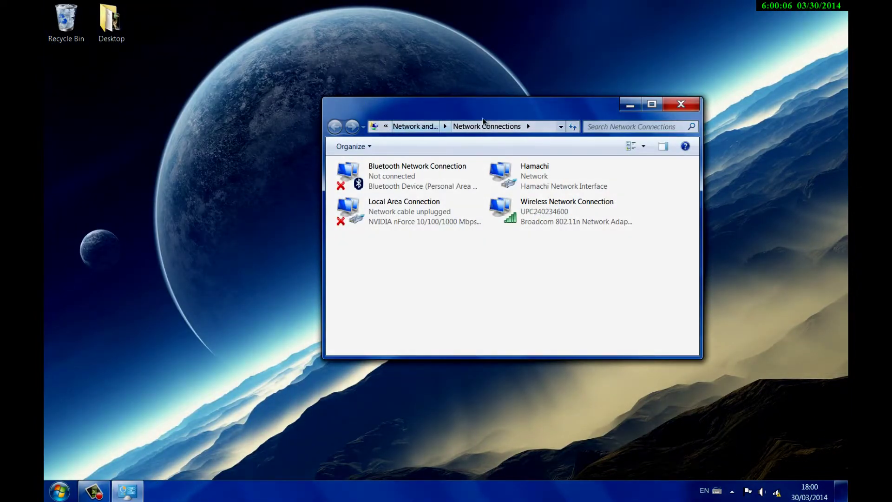
Step: Open the Internet Protocol Version 4 (TCP/IPv4) properties of the Wireless Network Connection
right_click(578, 215)
mouse_move(498, 247)
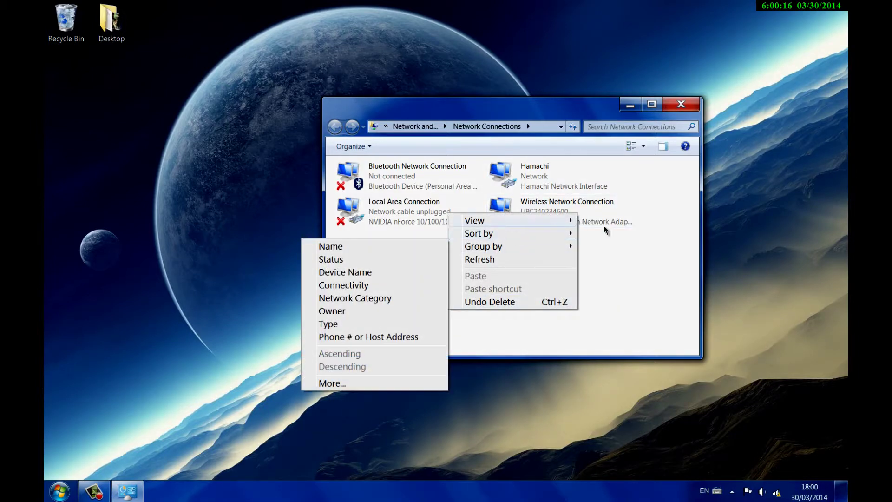
left_click(605, 230)
right_click(532, 212)
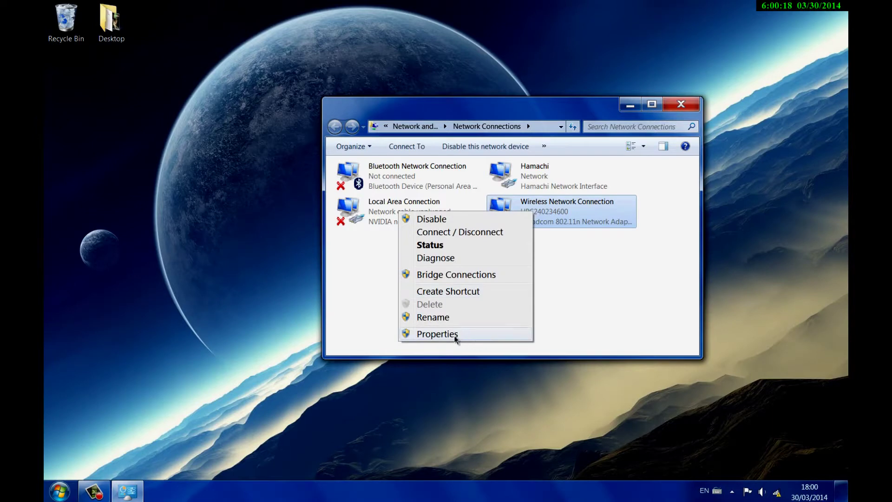
left_click(454, 337)
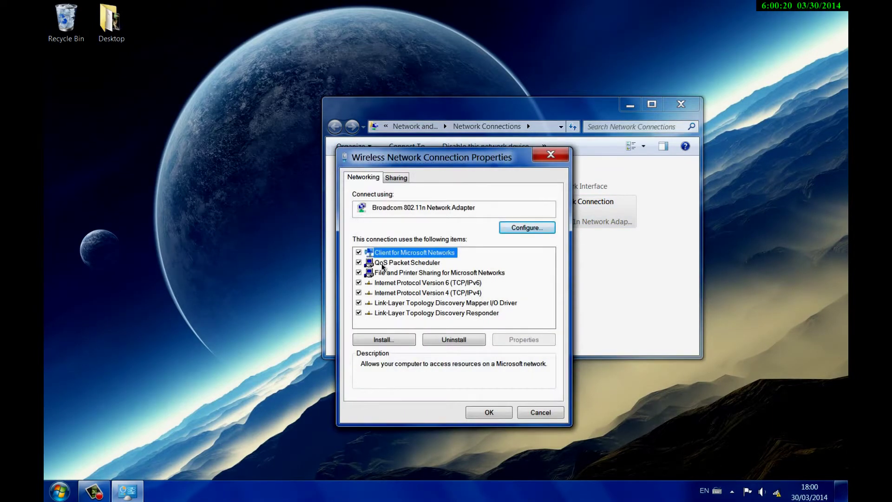
left_click(432, 294)
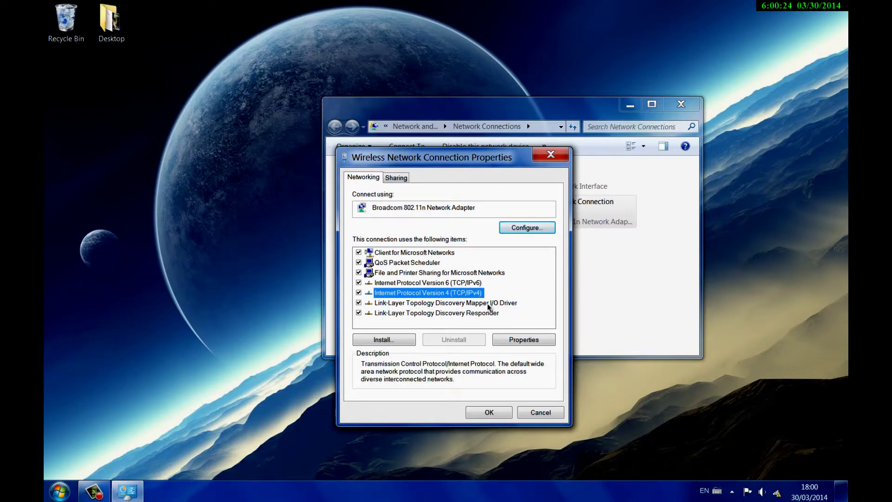
left_click(536, 342)
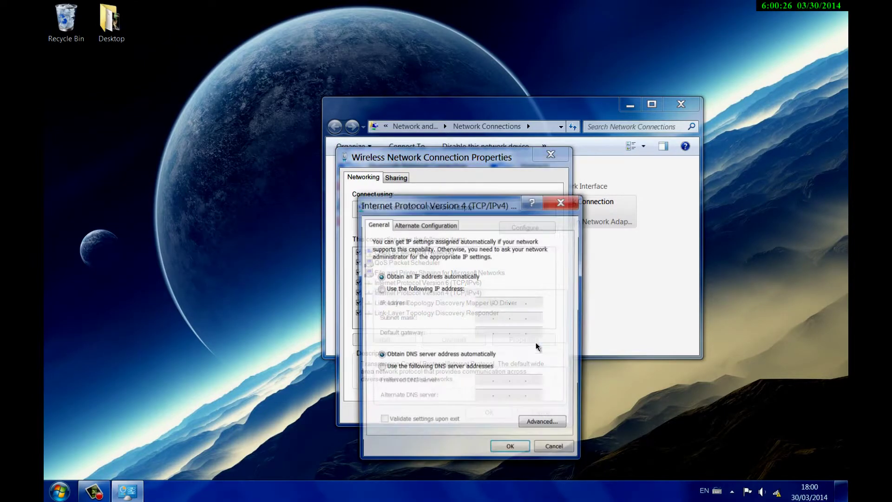
left_click_drag(454, 200, 441, 130)
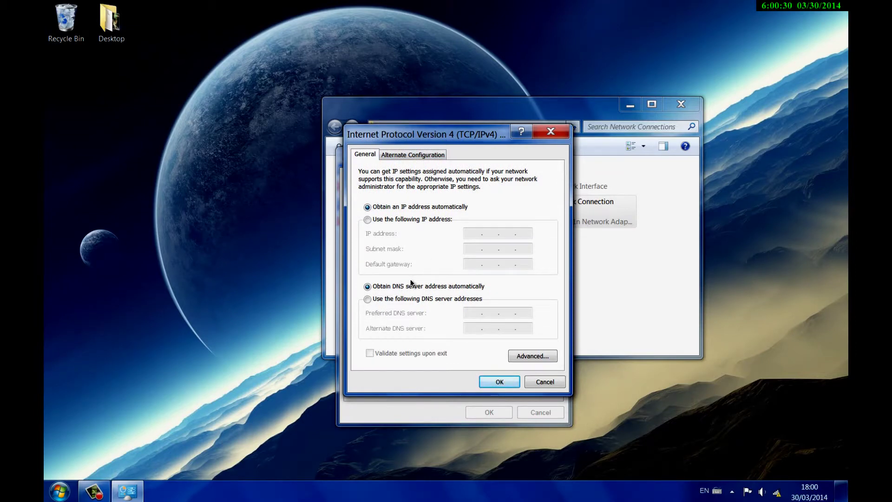
Step: Switch IPv4 to a manually specified IP address and check the adapters' addresses with ipconfig in a temporary Command Prompt
left_click(377, 222)
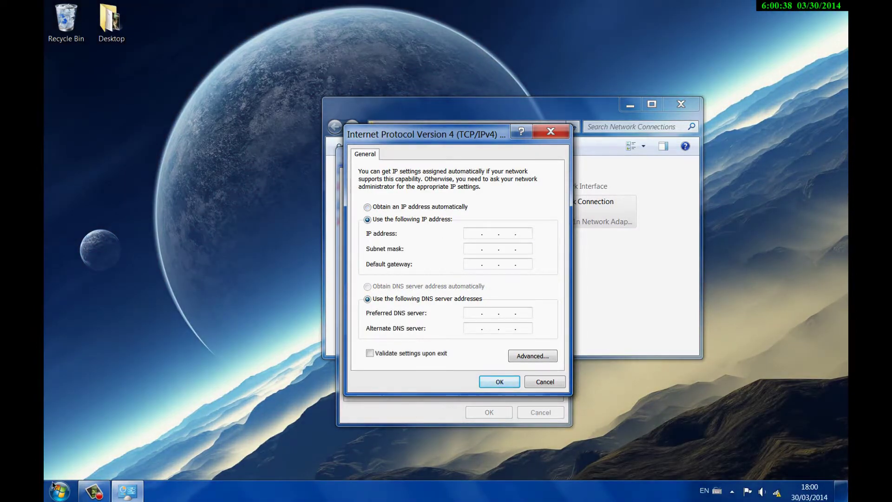
left_click(55, 486)
type("cmd")
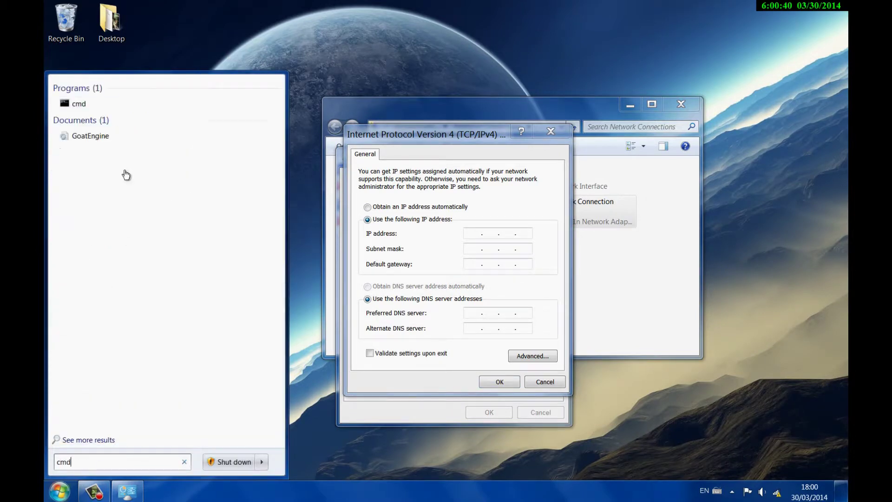
left_click(120, 105)
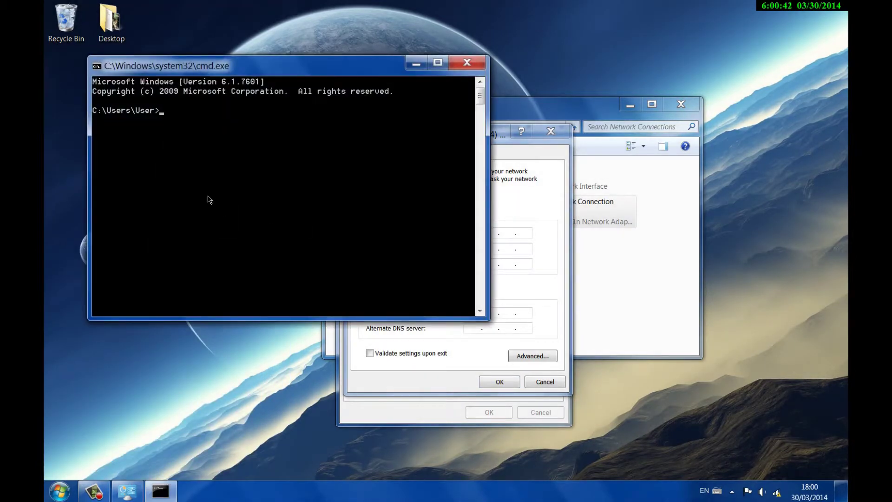
type("ipconfig")
key("Return")
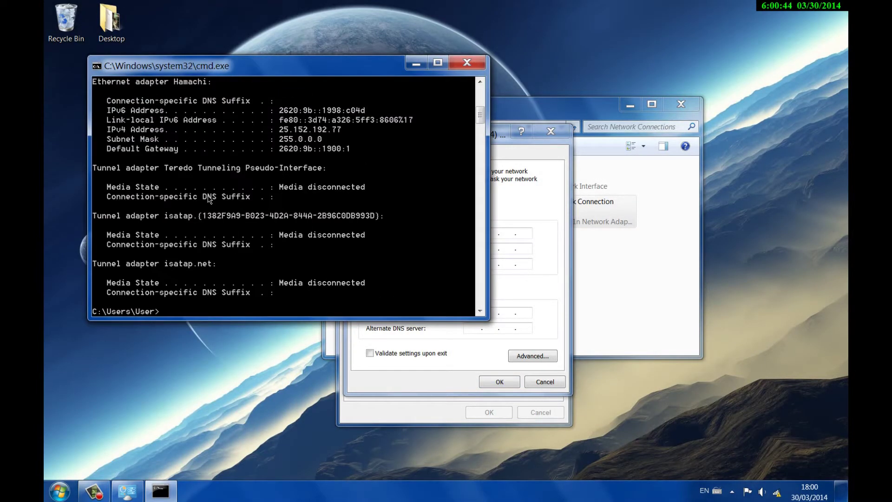
scroll(338, 186, "up", 3)
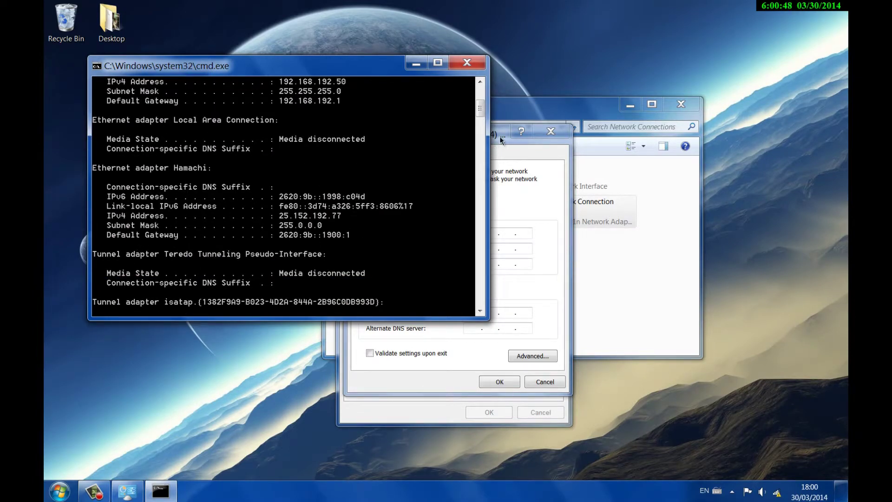
left_click_drag(500, 135, 452, 98)
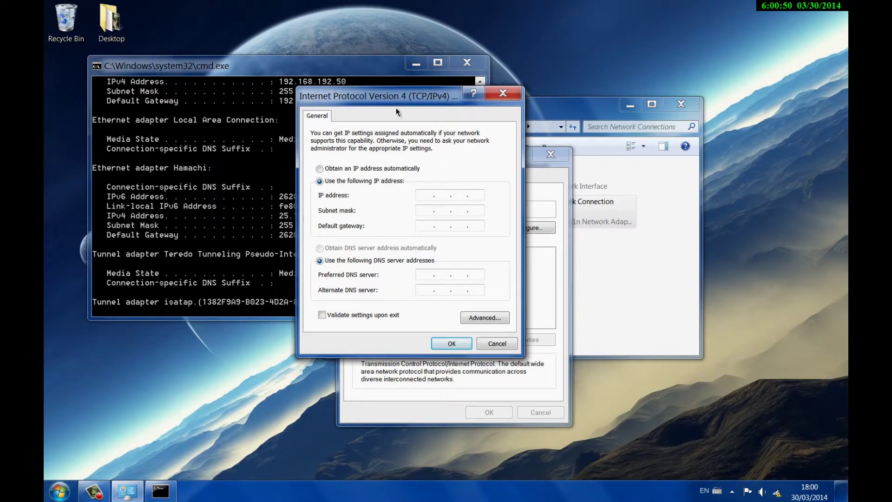
left_click_drag(371, 104, 502, 97)
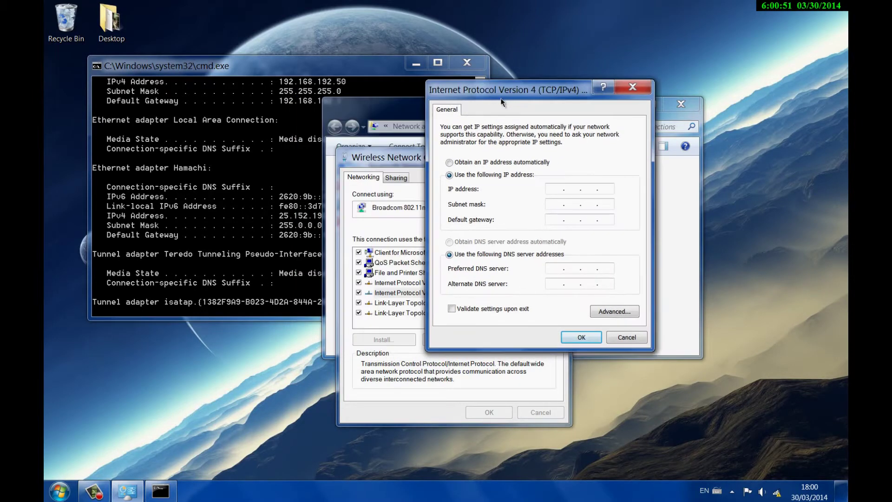
left_click(467, 63)
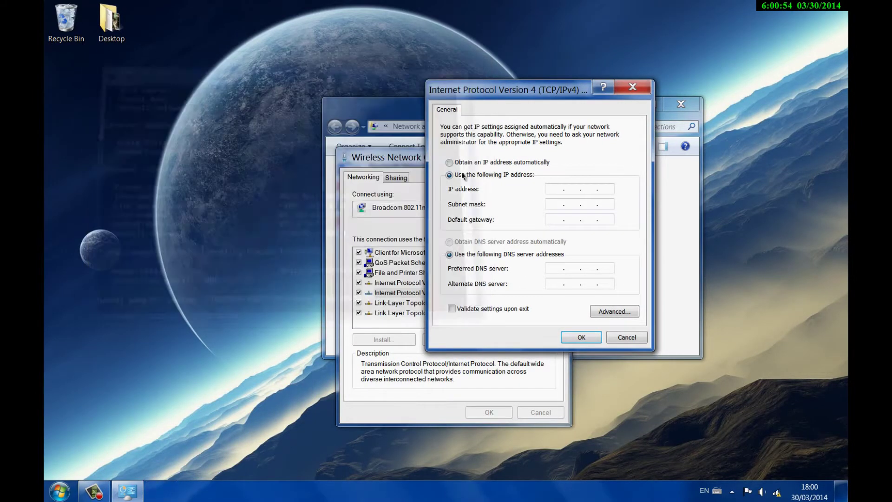
Step: Set IPv4 to obtain both the IP address and the DNS server address automatically
left_click(449, 162)
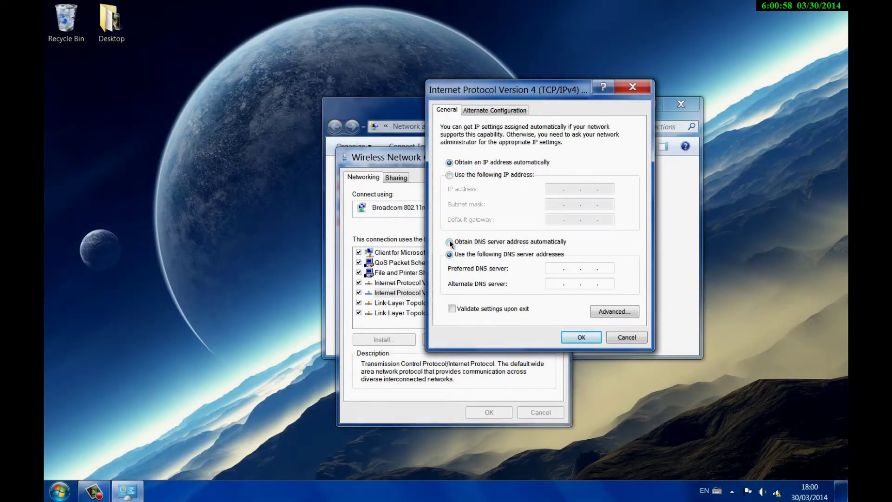
left_click(449, 241)
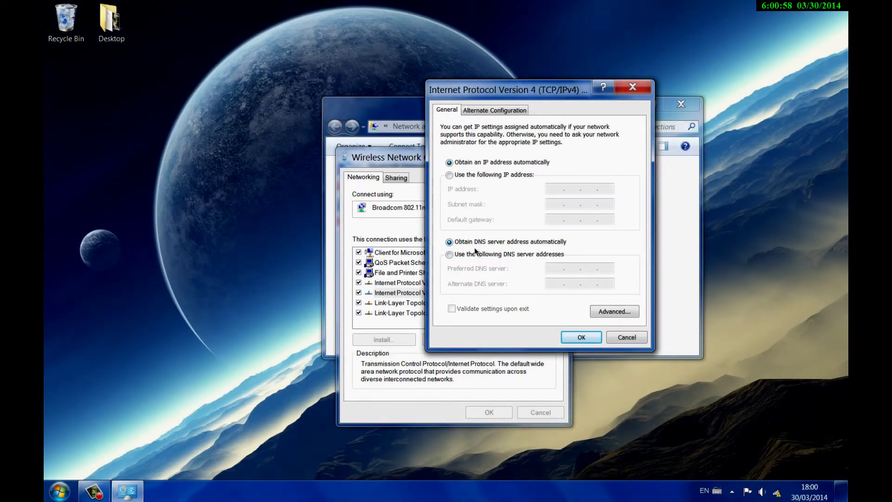
Step: Switch to manual DNS servers with 208.67.222.222 as preferred and 208.67.220.220 as alternate
left_click(449, 255)
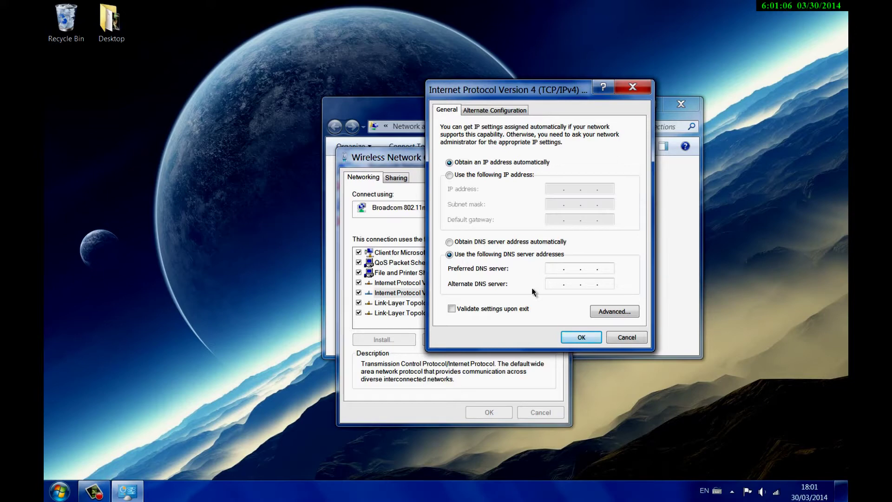
type("208 . 67 . 222 . 222")
key("Tab")
type("208.67.220.220")
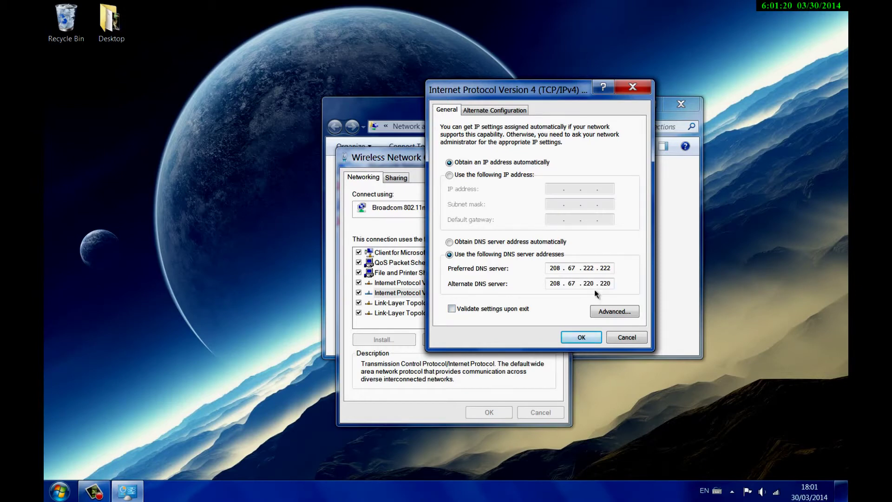
Step: Replace both manual DNS entries with Google's public DNS addresses, using 8.8.4.4 as the alternate server
key("BackSpace")
key("BackSpace")
key("BackSpace")
key("BackSpace")
key("BackSpace")
key("BackSpace")
key("BackSpace")
key("BackSpace")
key("BackSpace")
key("BackSpace")
key("BackSpace")
type("2")
key("BackSpace")
left_click(612, 269)
key("BackSpace")
key("BackSpace")
key("BackSpace")
key("BackSpace")
key("BackSpace")
key("BackSpace")
key("BackSpace")
key("BackSpace")
key("BackSpace")
key("BackSpace")
key("BackSpace")
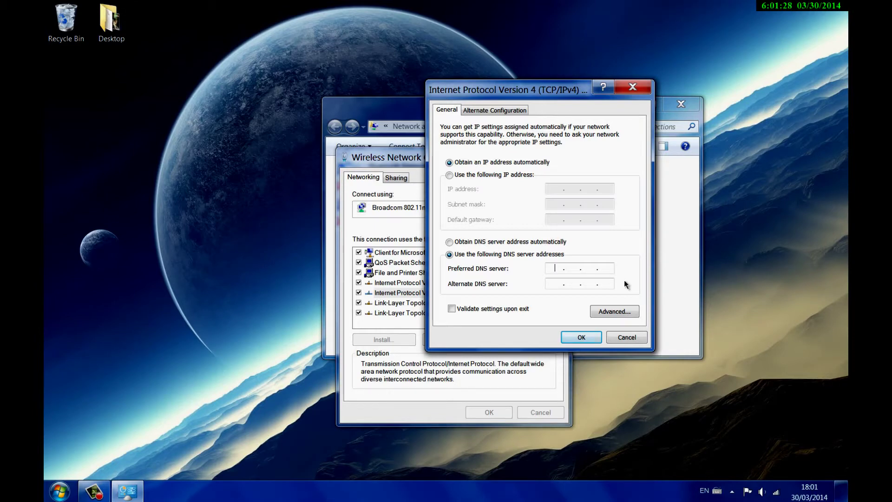
type("8.8.8")
left_click(554, 283)
type("8.8.4.4")
Step: Return DNS to automatic assignment, accept the IPv4 settings, and close the adapter properties and the Network Connections window
left_click(451, 242)
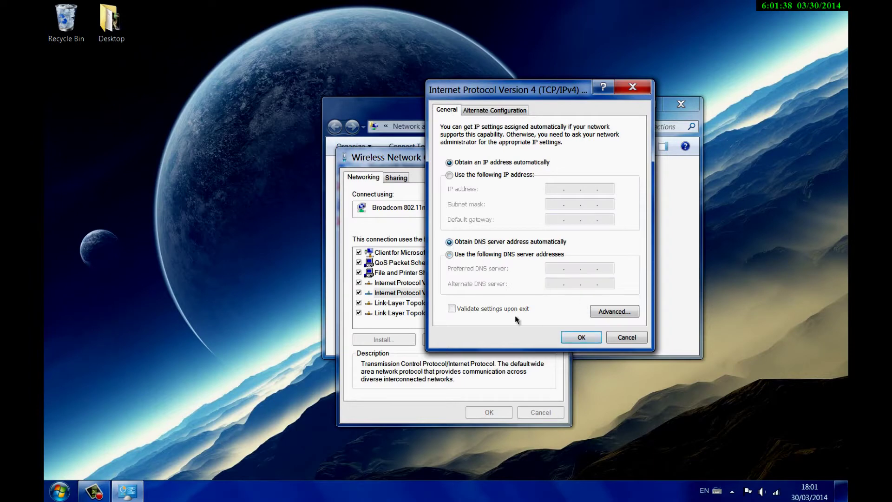
left_click(578, 337)
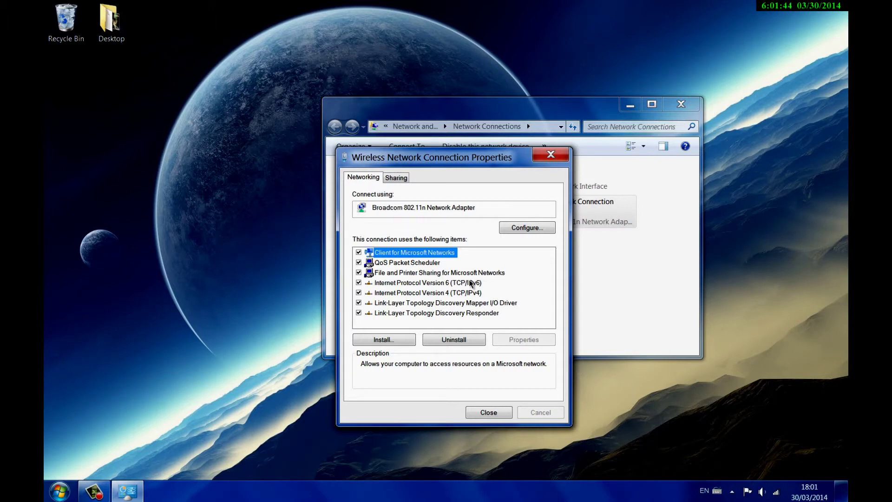
left_click(497, 413)
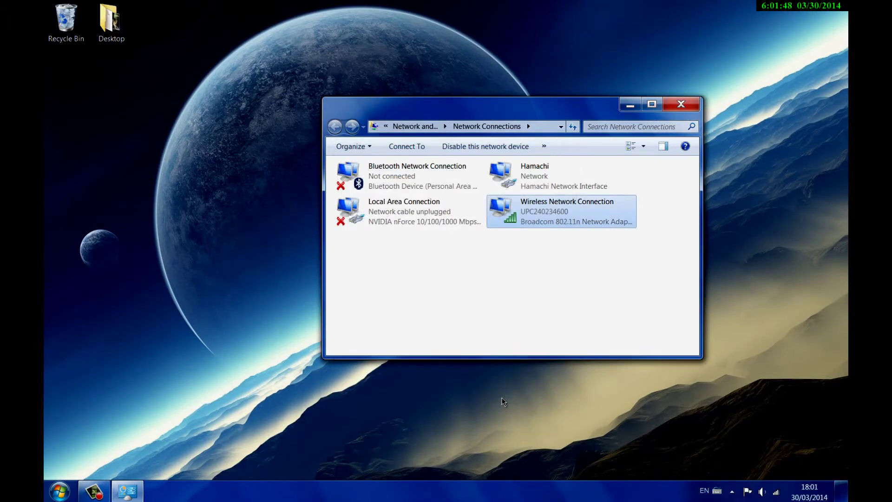
left_click(691, 101)
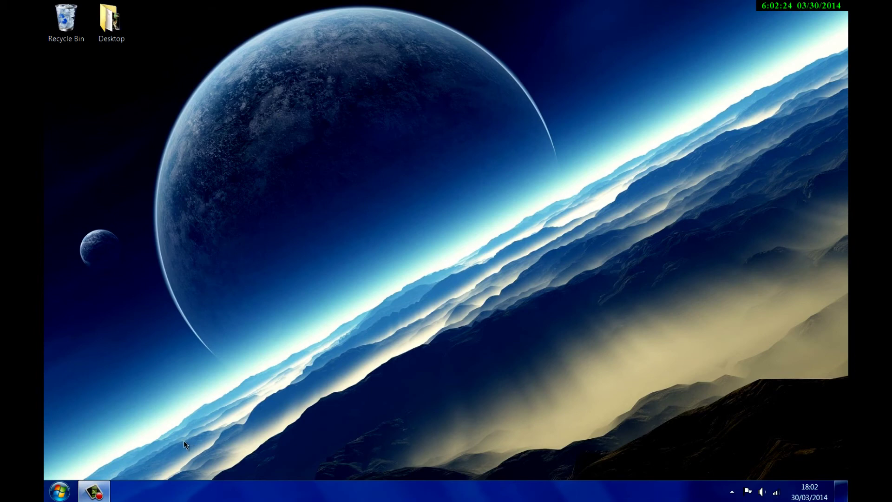
left_click(93, 491)
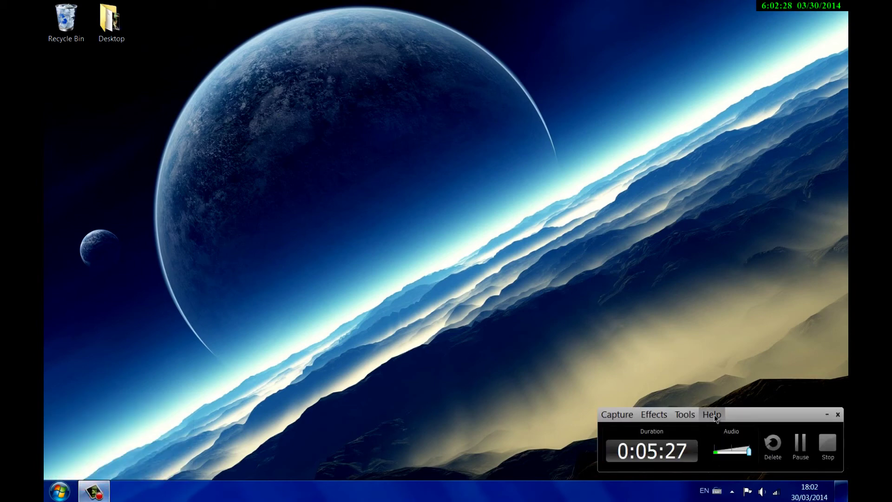
left_click_drag(740, 413, 690, 389)
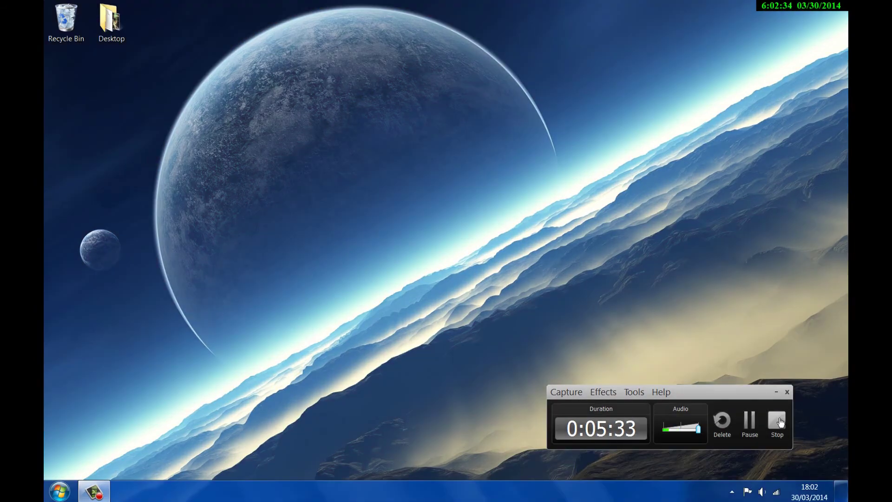
left_click(782, 434)
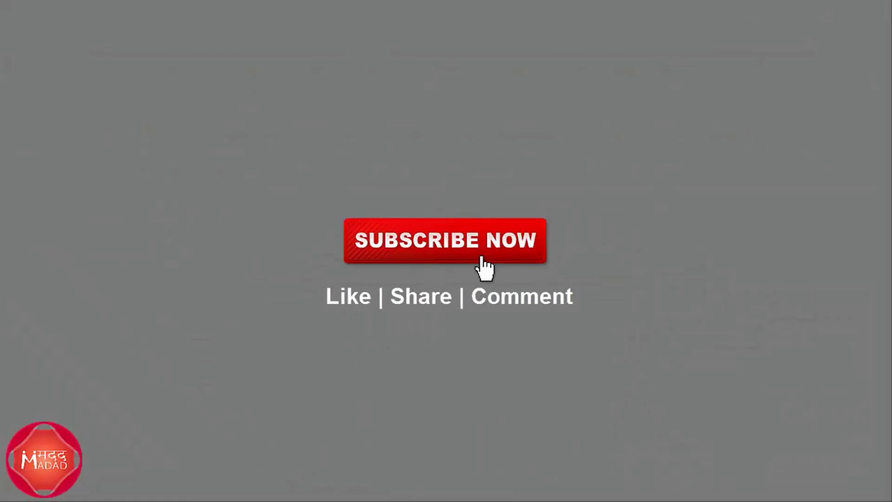